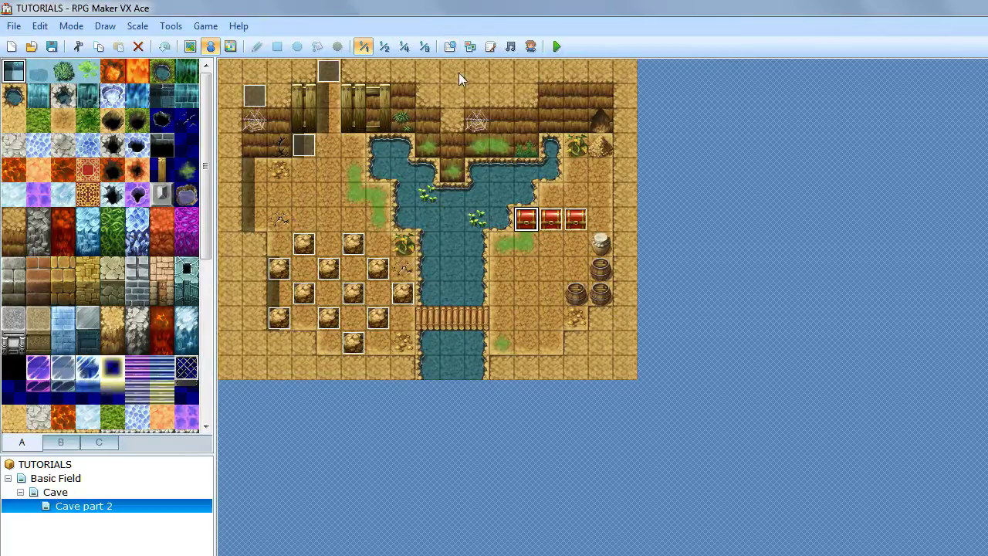
# Open the first chest's event on the cave map for editing
pyautogui.rightClick(525, 219)
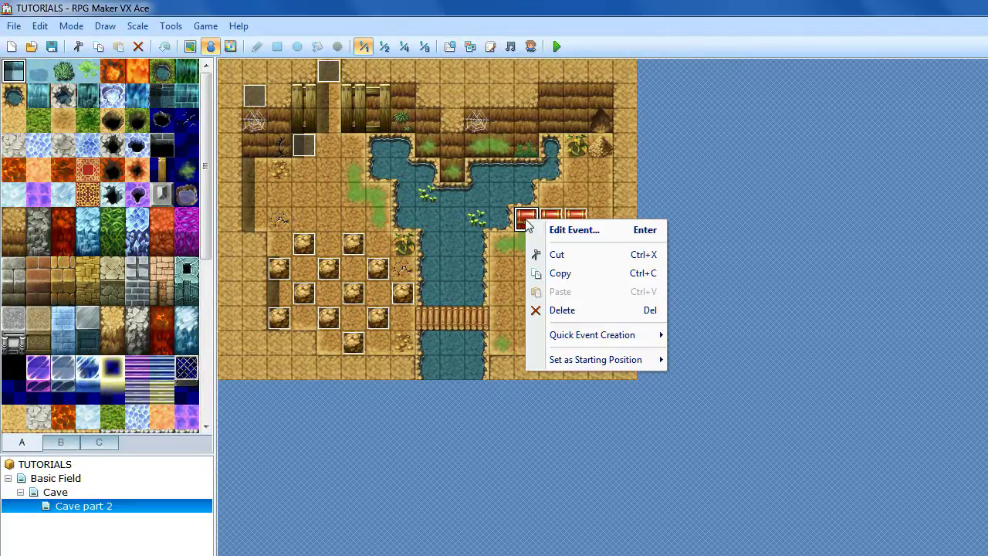
pyautogui.click(498, 220)
pyautogui.rightClick(498, 220)
pyautogui.moveTo(562, 330)
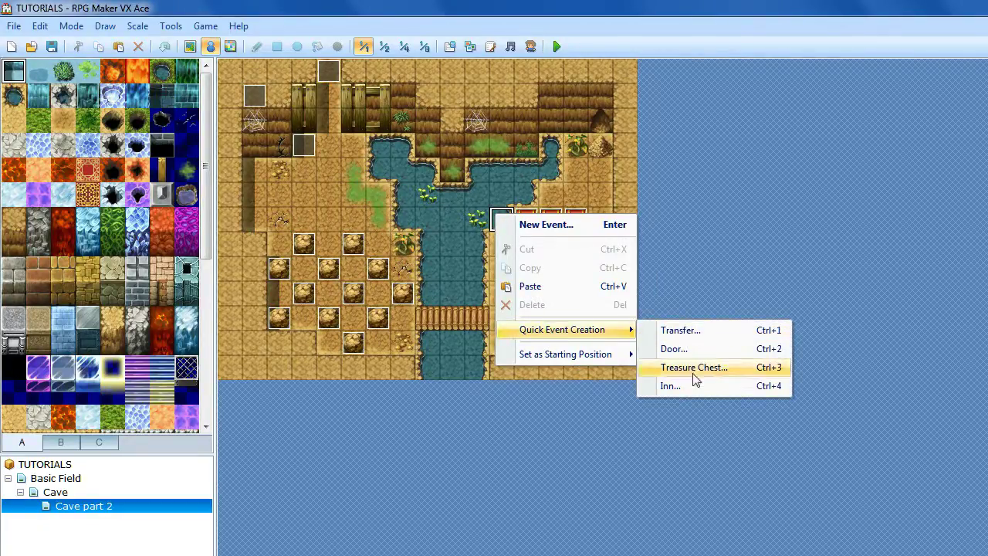
pyautogui.press('Escape')
pyautogui.rightClick(522, 220)
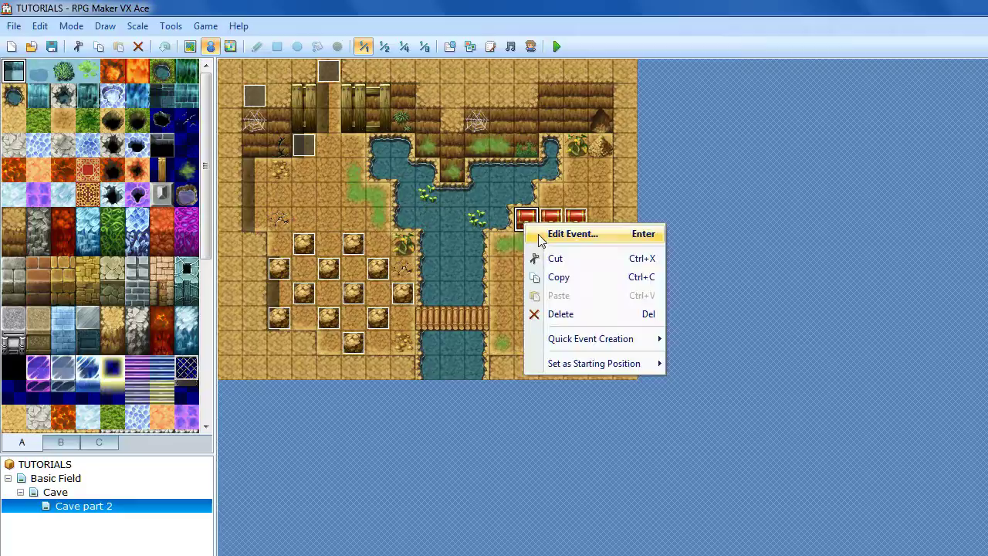
pyautogui.press('Escape')
pyautogui.press('Return')
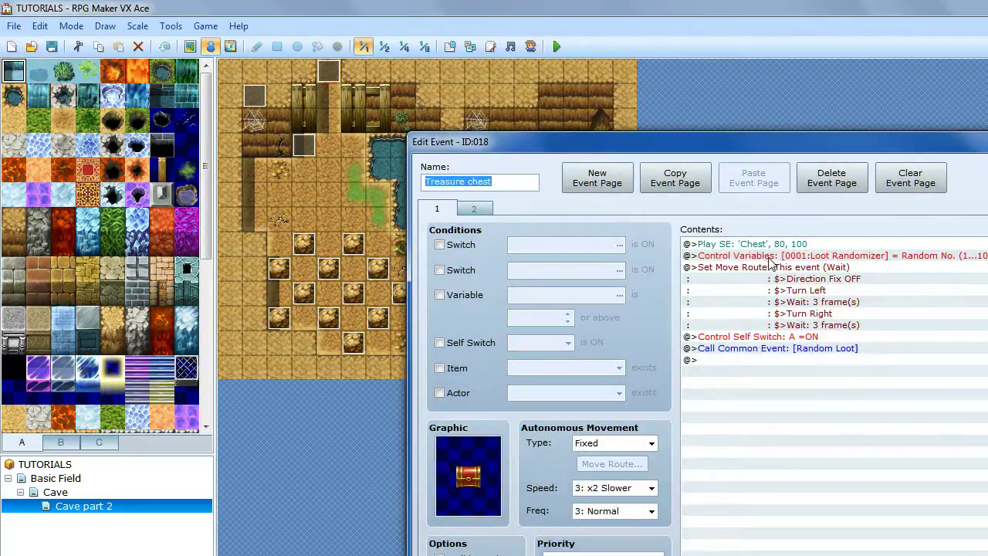
# Confirm the Loot Randomizer command uses Random 1~10, then close the chest event
pyautogui.click(875, 261)
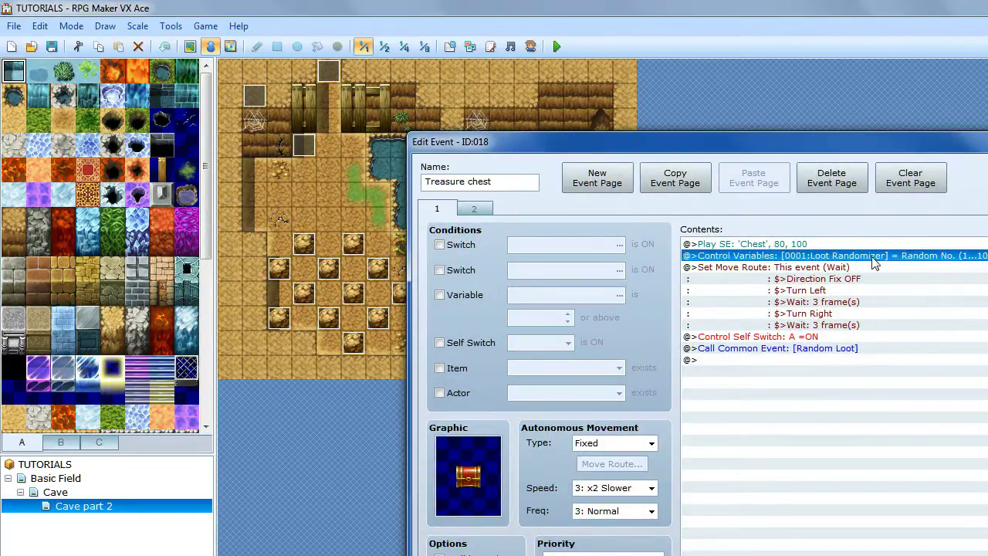
pyautogui.rightClick(874, 259)
pyautogui.click(911, 285)
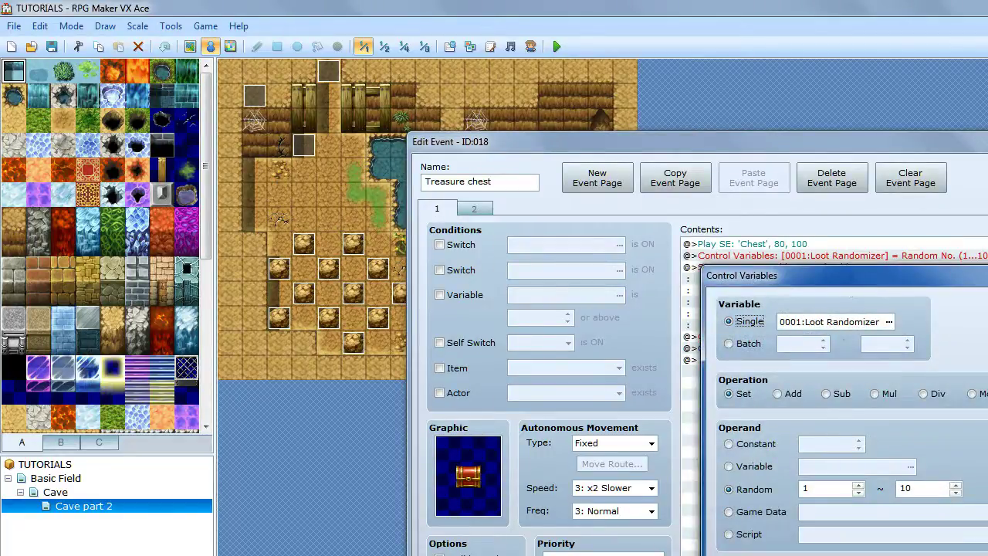
pyautogui.press('Escape')
pyautogui.moveTo(913, 145); pyautogui.dragTo(701, 20)
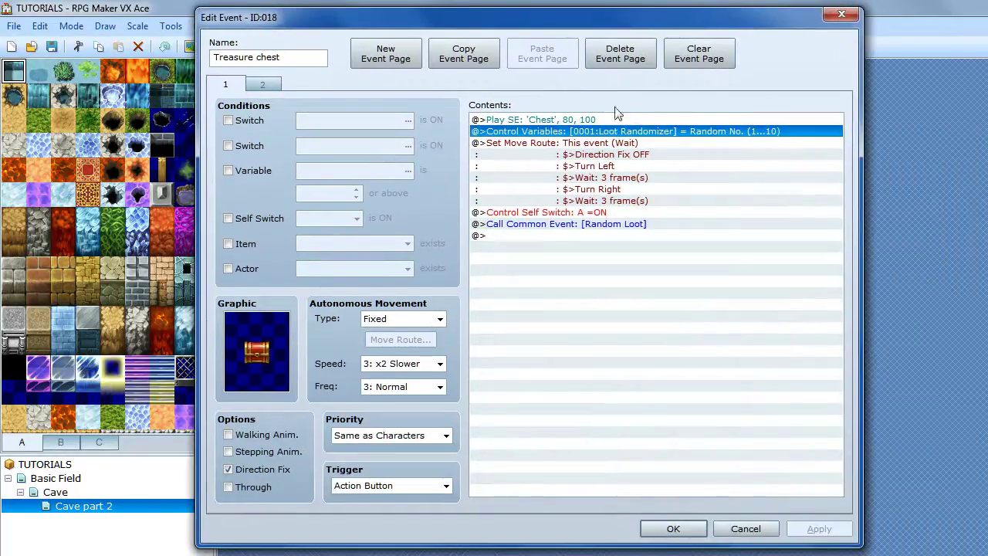
pyautogui.rightClick(588, 137)
pyautogui.click(617, 158)
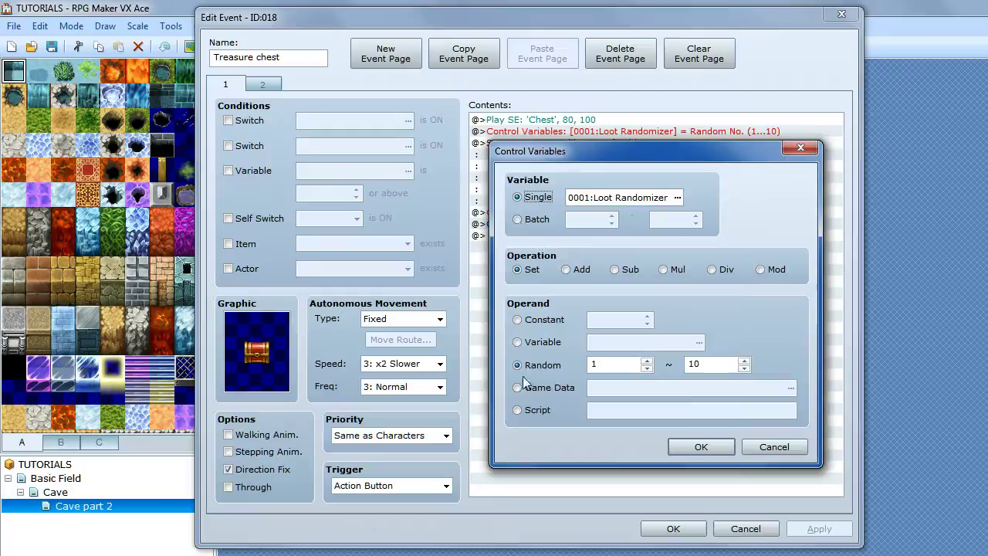
pyautogui.click(711, 443)
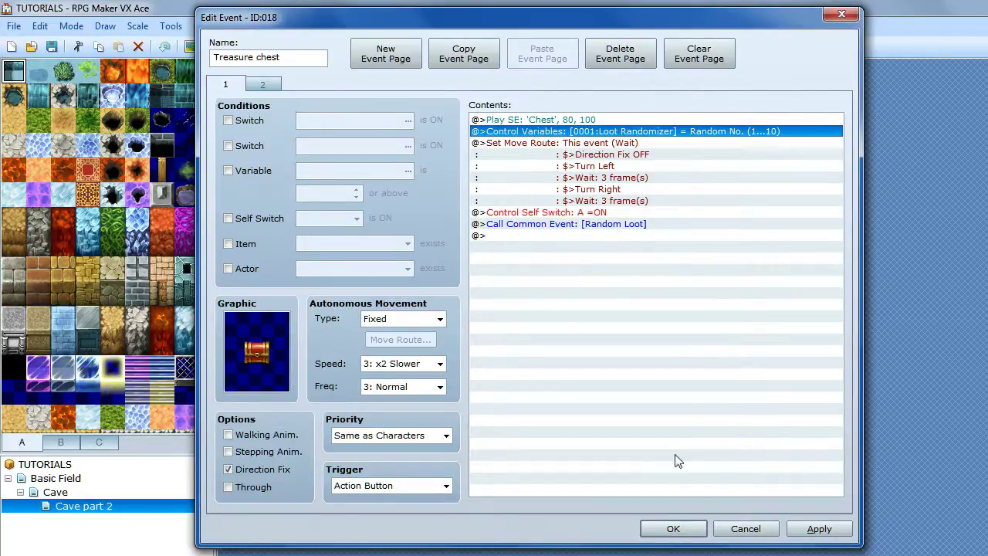
pyautogui.click(677, 529)
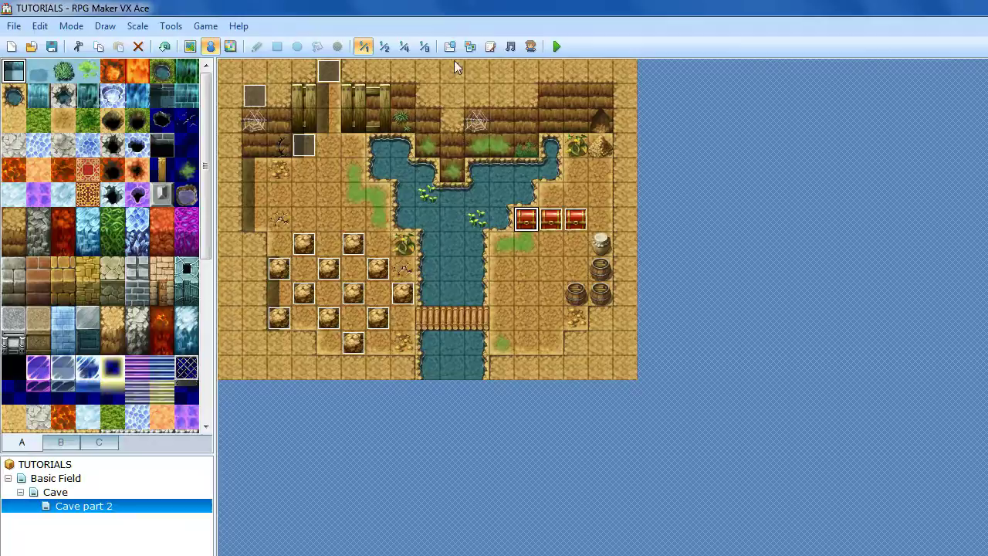
# Show the 001:Random Loot common event and its Potion, Antidote, Life Up and 50 Gold branches
pyautogui.click(452, 48)
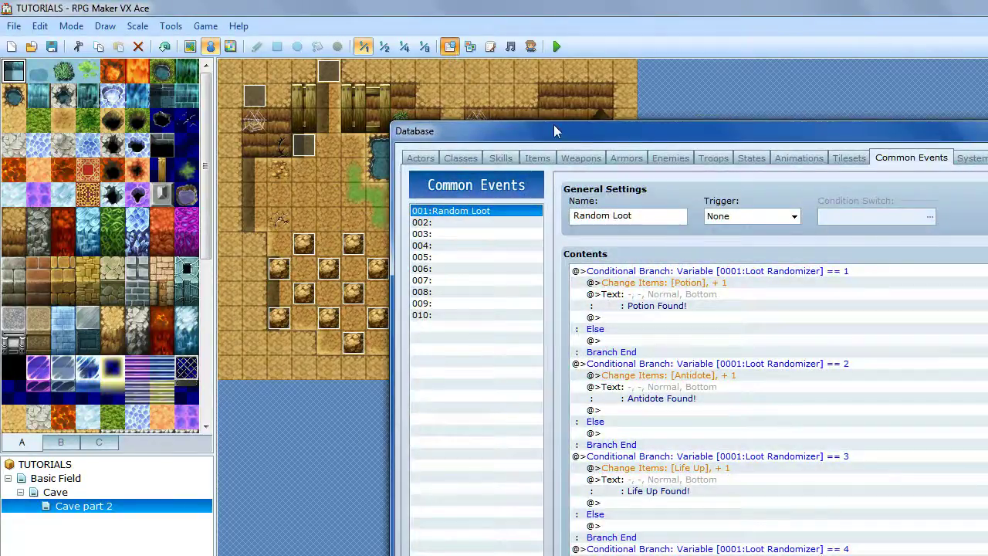
pyautogui.moveTo(554, 131); pyautogui.dragTo(345, 22)
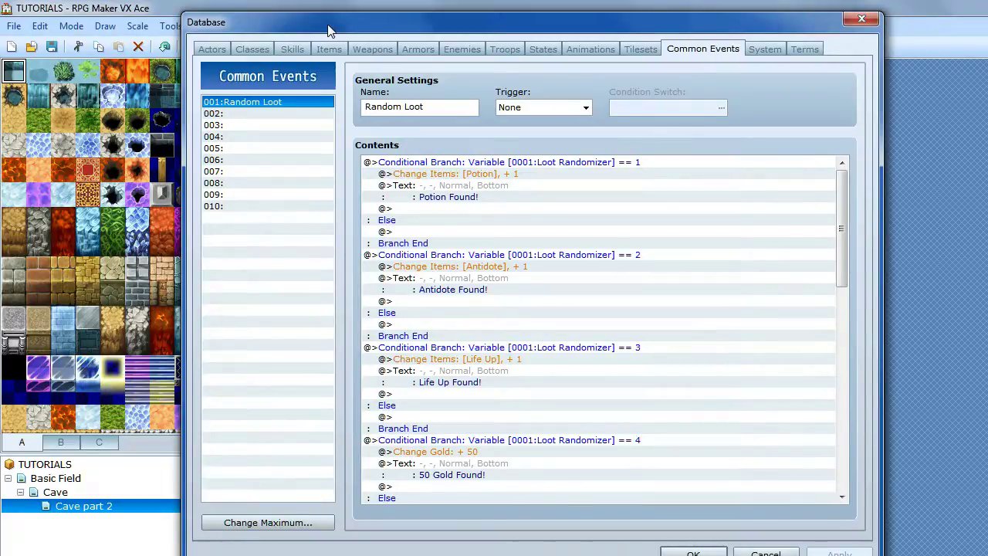
pyautogui.moveTo(327, 23); pyautogui.dragTo(313, 20)
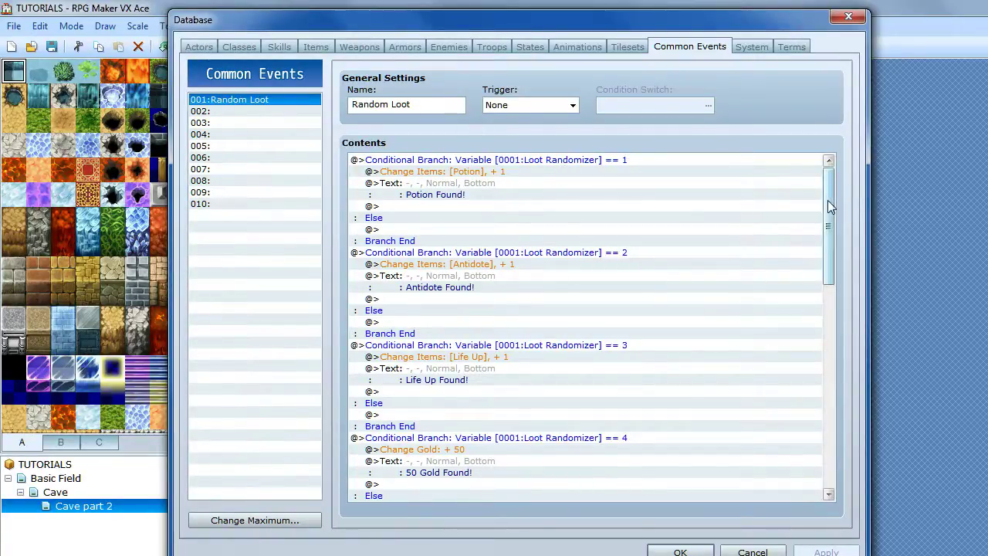
pyautogui.moveTo(827, 200)
pyautogui.mouseDown()
pyautogui.moveTo(827, 315)
pyautogui.moveTo(837, 224)
pyautogui.moveTo(761, 209)
pyautogui.mouseUp()
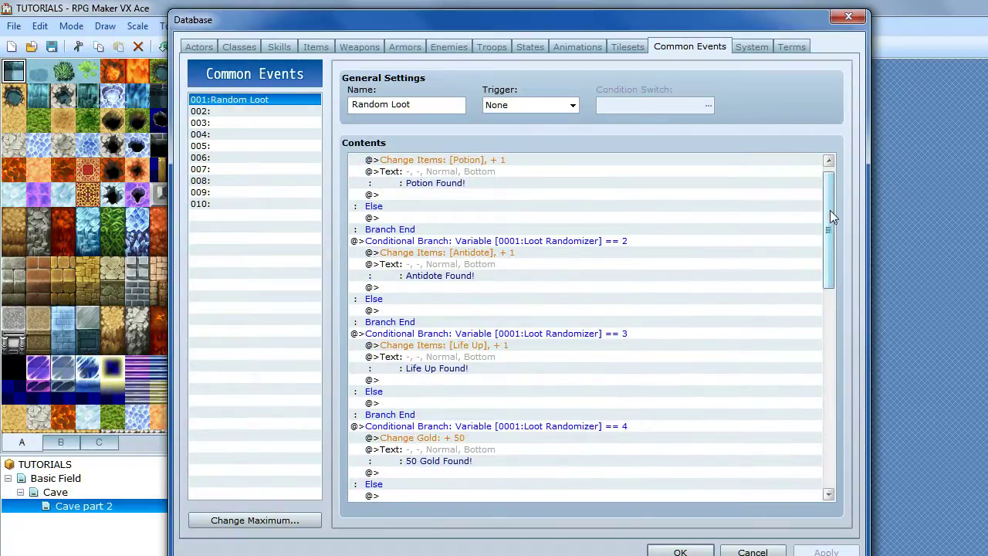
pyautogui.scroll(1, 830, 210)
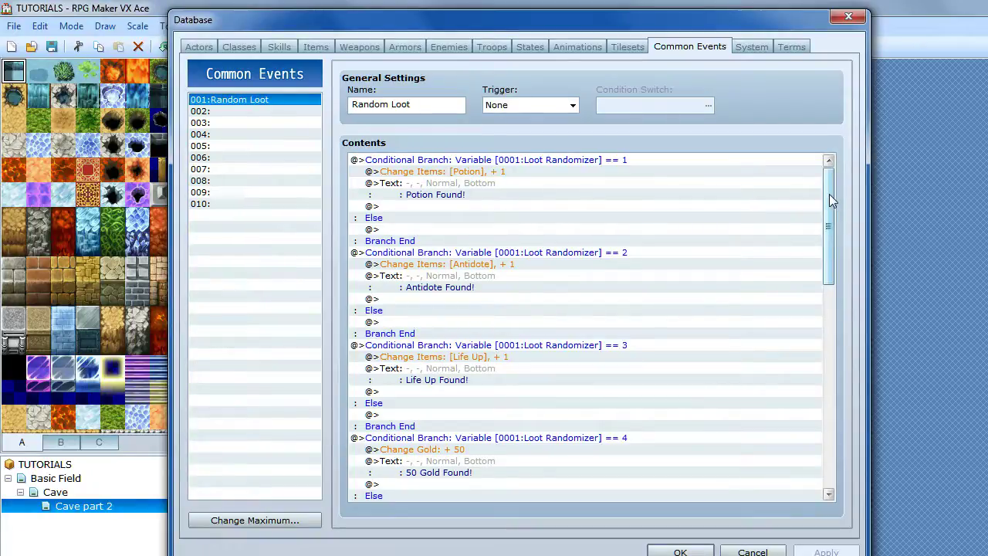
# Review Random Loot branches 8–10, ending with Bronze Cap, and close the Database
pyautogui.moveTo(831, 199); pyautogui.dragTo(831, 414)
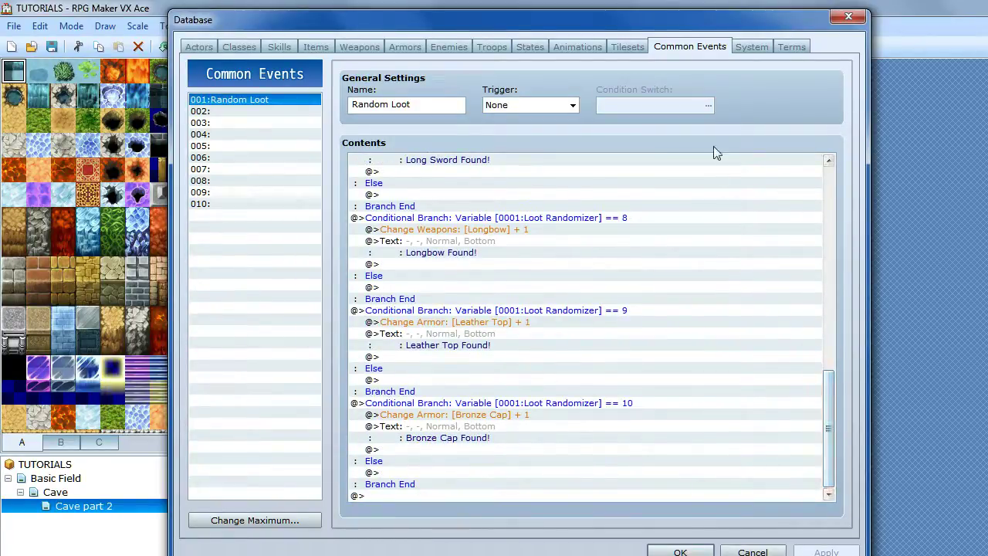
pyautogui.moveTo(670, 29); pyautogui.dragTo(666, 21)
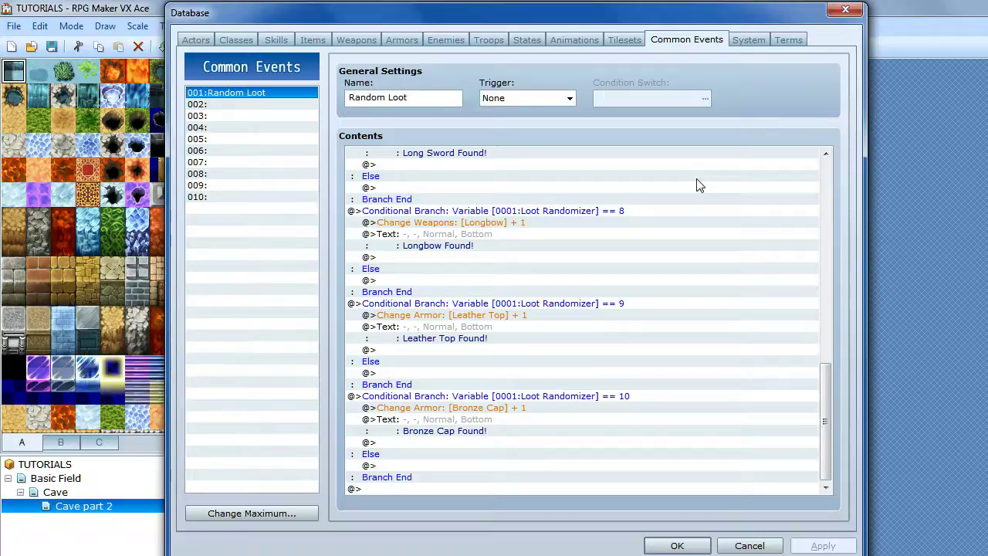
pyautogui.moveTo(827, 392)
pyautogui.mouseDown()
pyautogui.moveTo(827, 190)
pyautogui.moveTo(846, 393)
pyautogui.mouseUp()
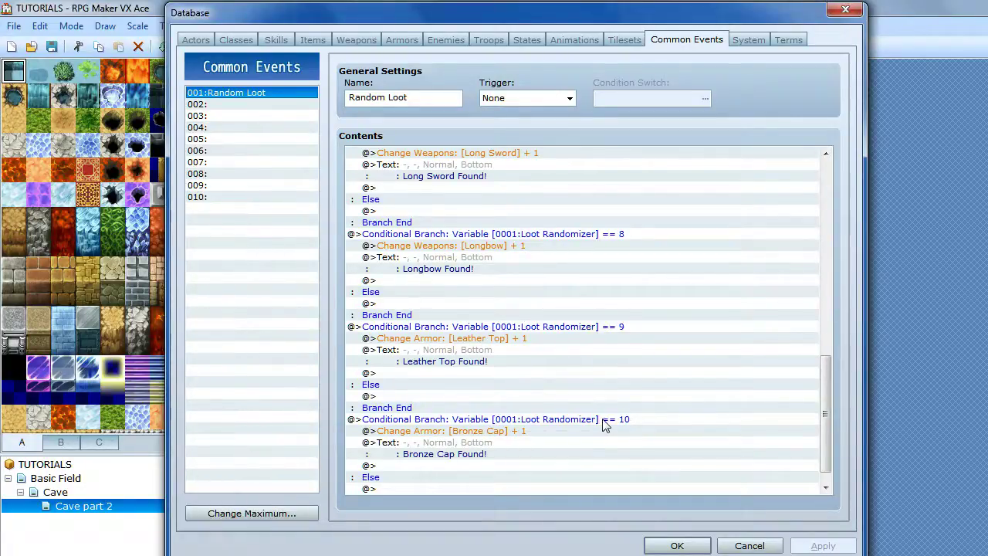
pyautogui.moveTo(828, 402); pyautogui.dragTo(834, 436)
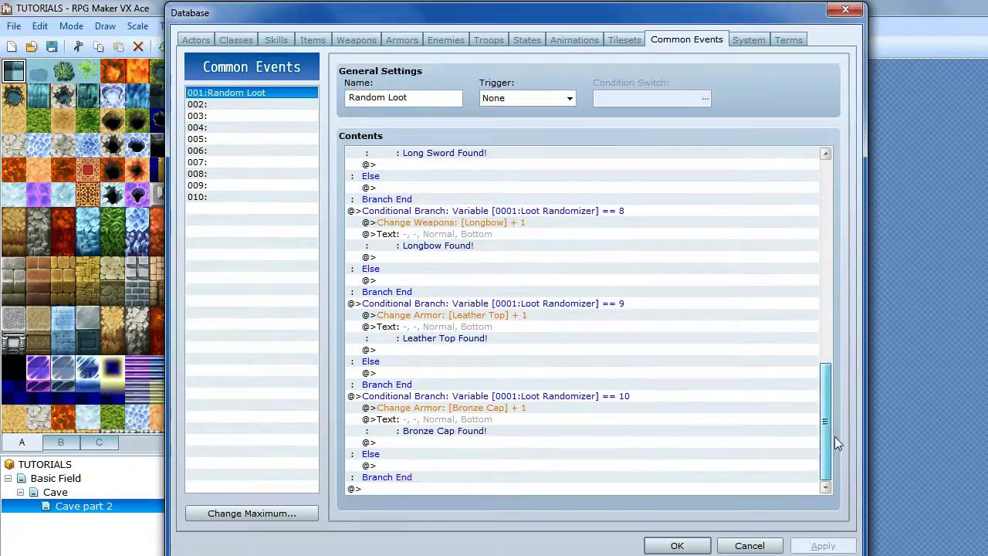
pyautogui.click(700, 547)
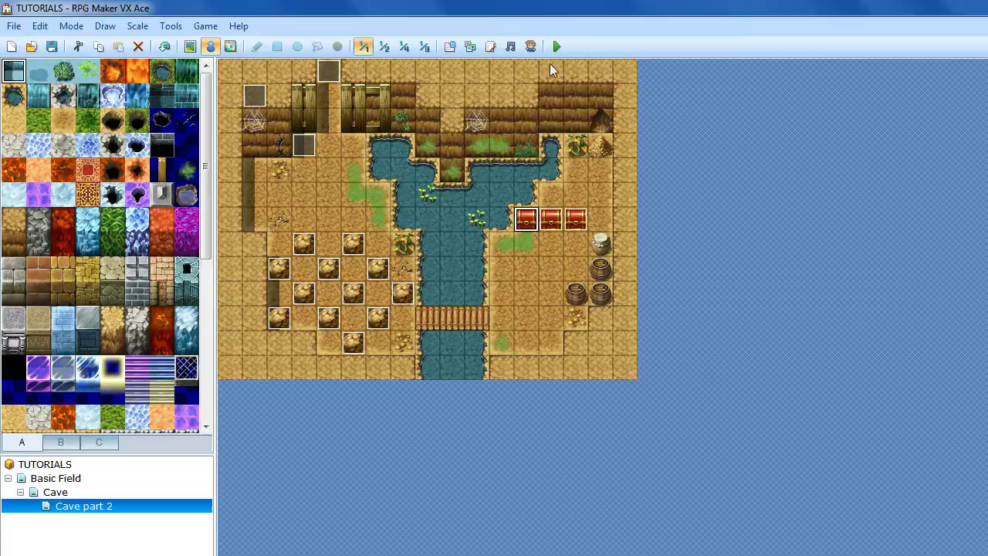
# Save the project, start a playtest and load the File 1 save
pyautogui.click(556, 46)
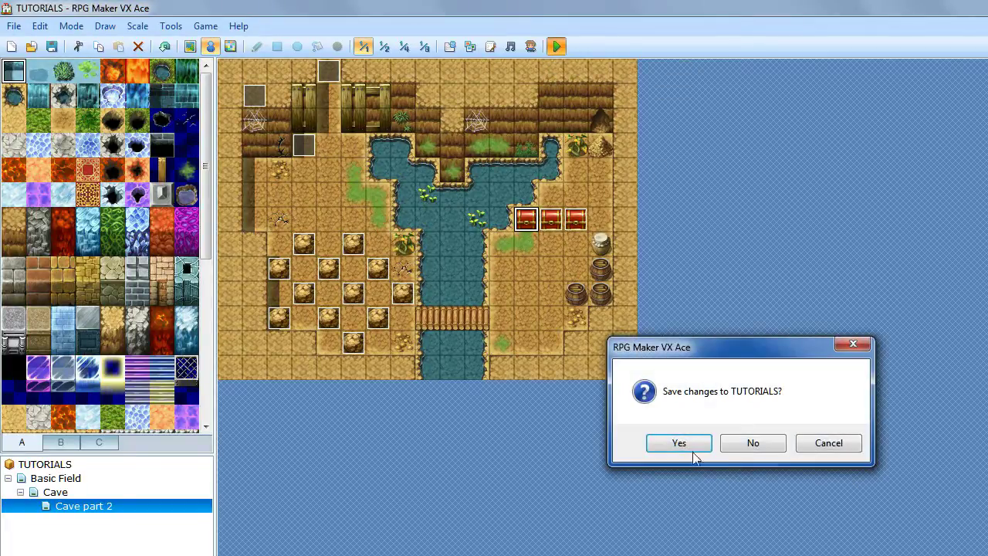
pyautogui.click(690, 446)
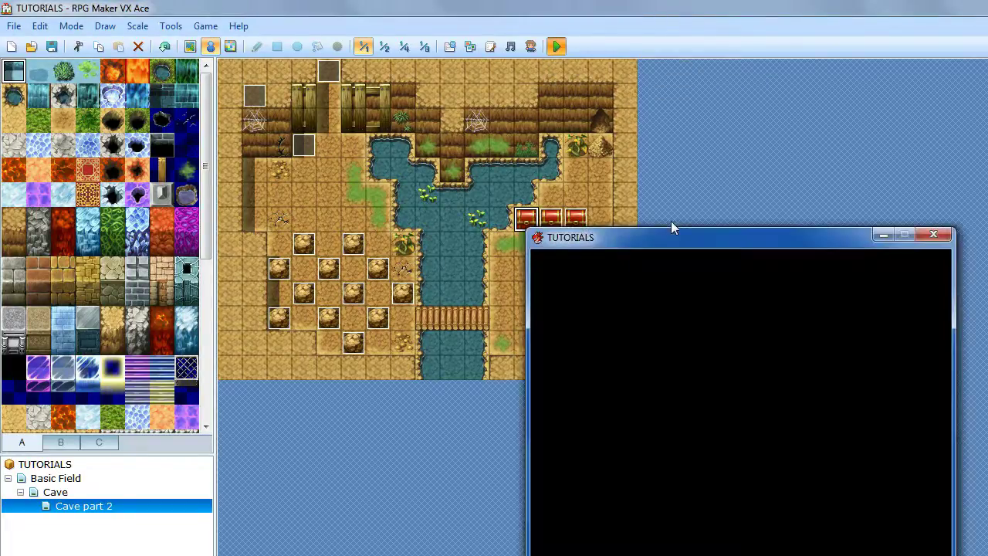
pyautogui.moveTo(680, 239); pyautogui.dragTo(462, 89)
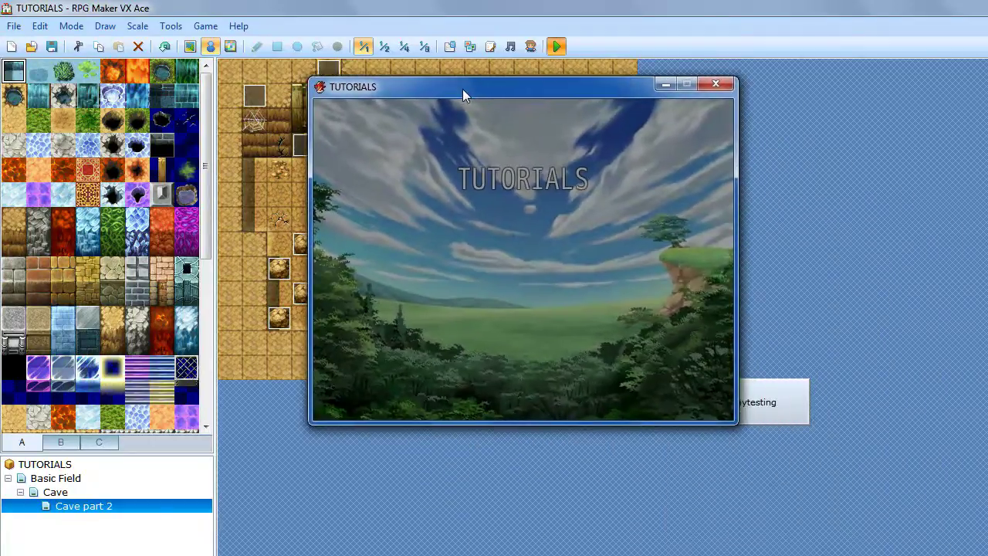
pyautogui.press('Return')
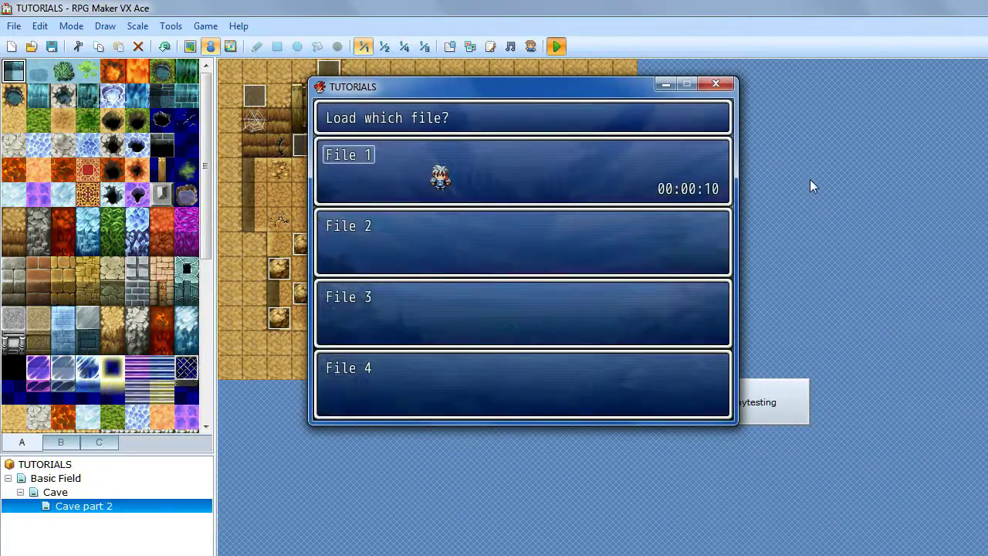
pyautogui.press('Return')
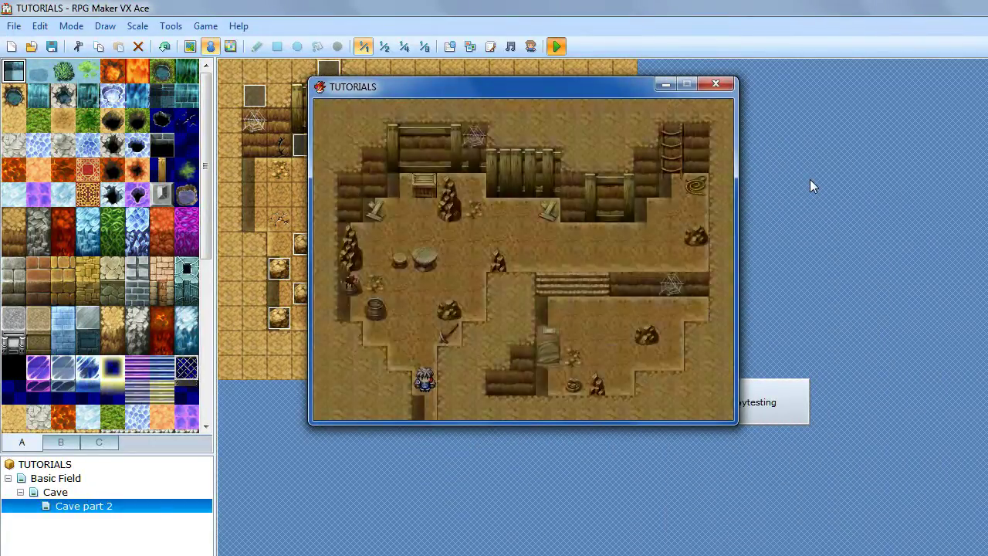
# Walk the hero past the boulders and across the bridge up to the red chests
pyautogui.press('Down')
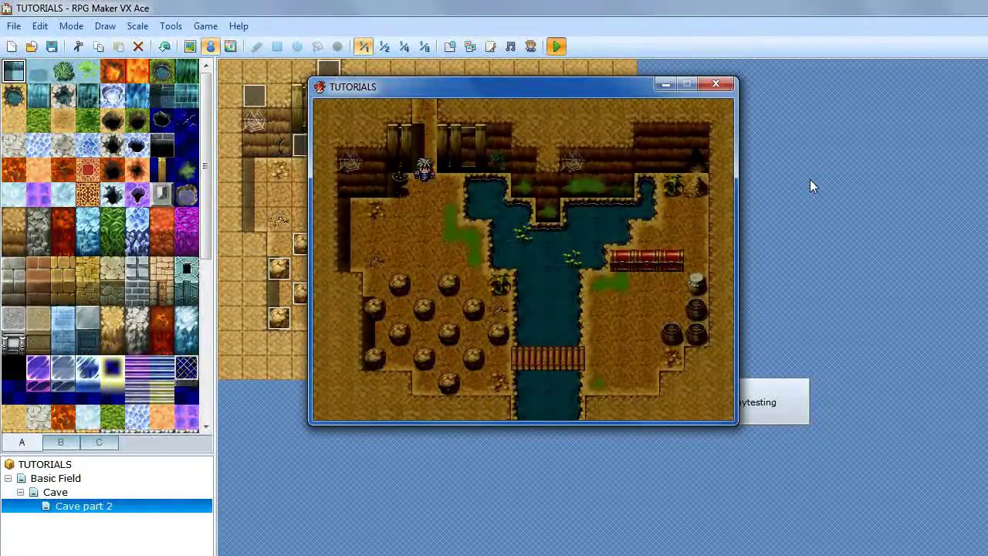
pyautogui.press('Down')
pyautogui.press('Right')
pyautogui.press('Left')
pyautogui.press('Up')
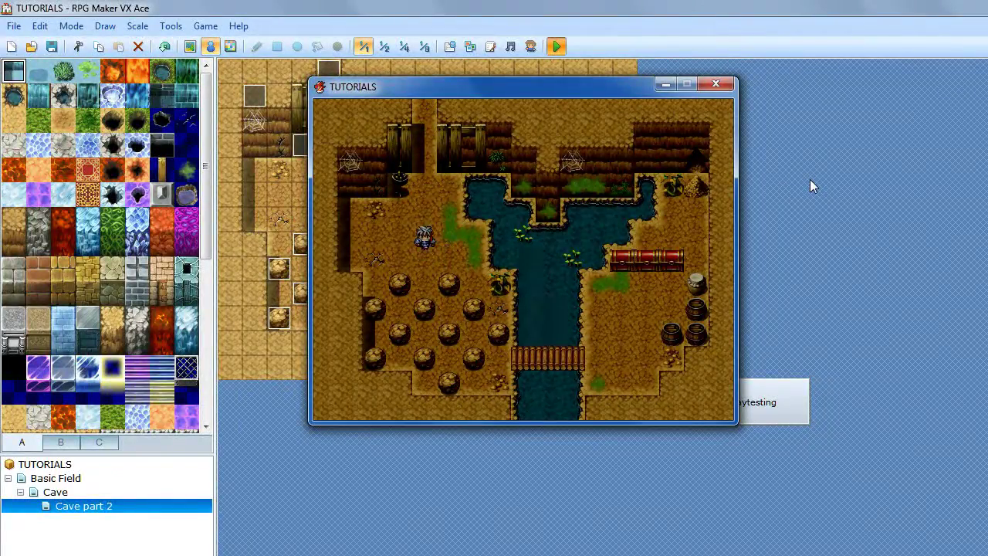
pyautogui.press('Down')
pyautogui.press('Right')
pyautogui.press('Down')
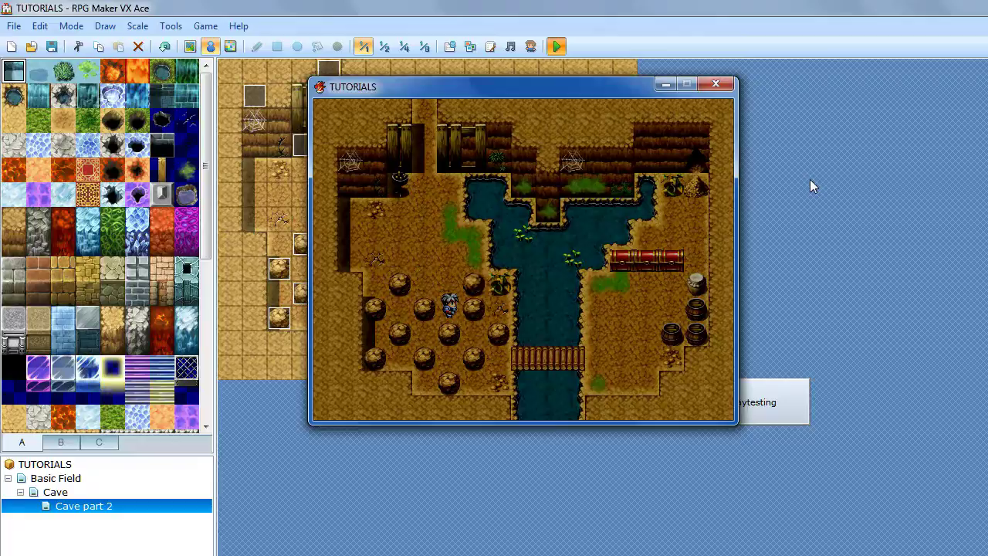
pyautogui.press('Right')
pyautogui.press('Down')
pyautogui.press('Down')
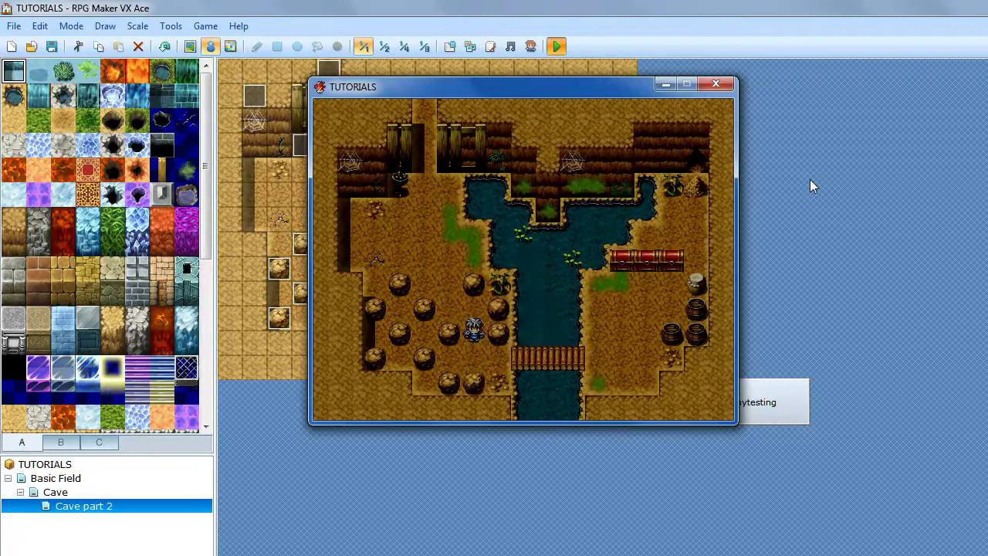
pyautogui.press('Down')
pyautogui.press('Right')
pyautogui.press('Up')
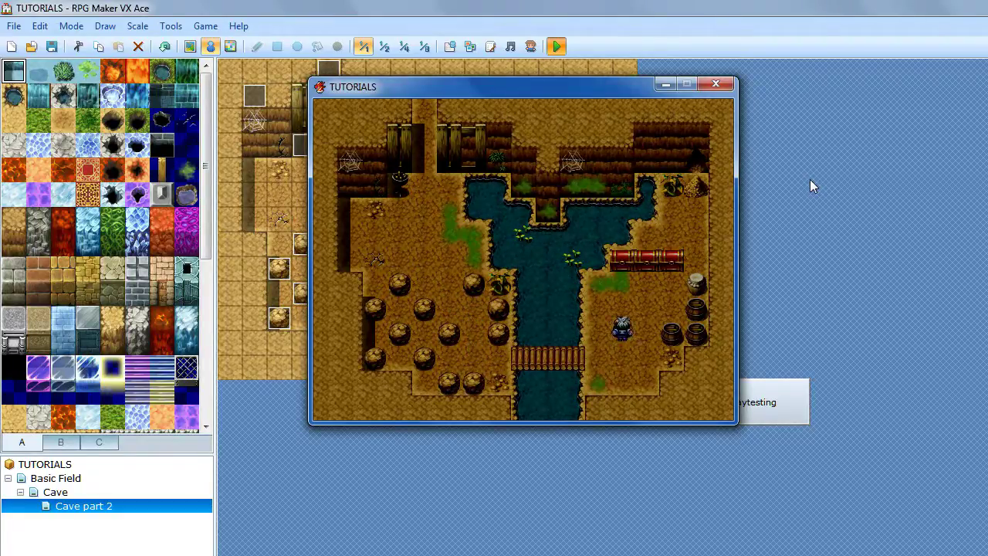
pyautogui.press('Up')
pyautogui.press('Up')
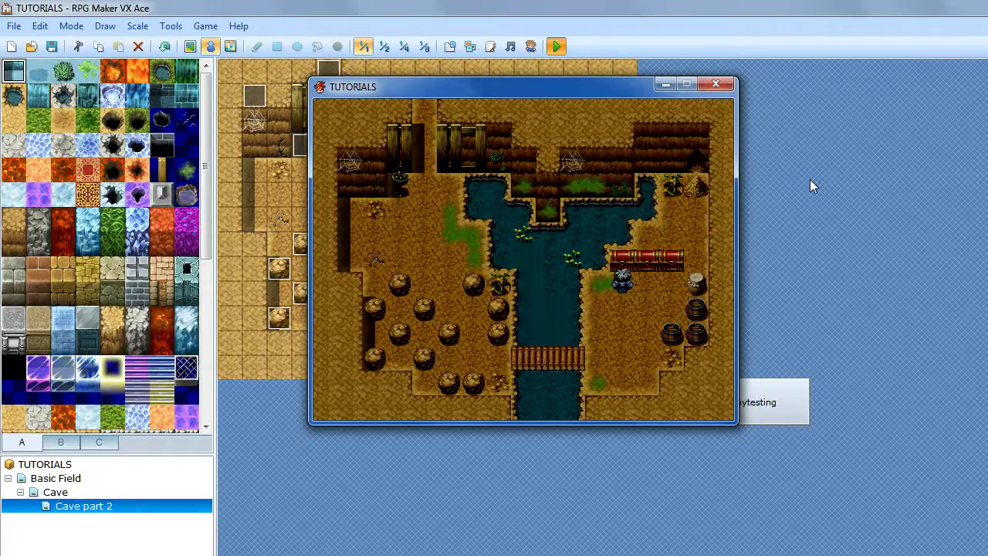
# Open the three chests, receiving a Long Sword, a Longbow and a Bronze Cap
pyautogui.press('Return')
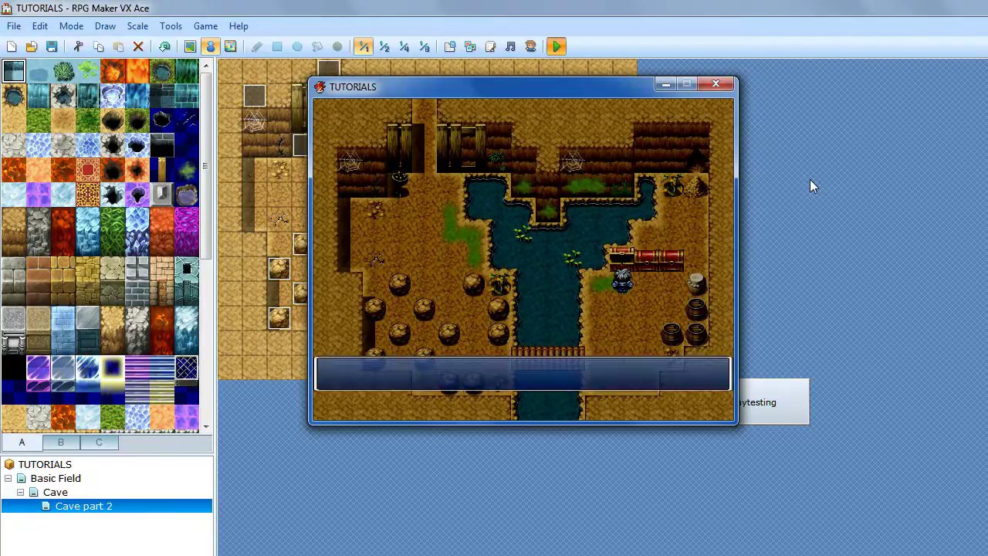
pyautogui.press('Return')
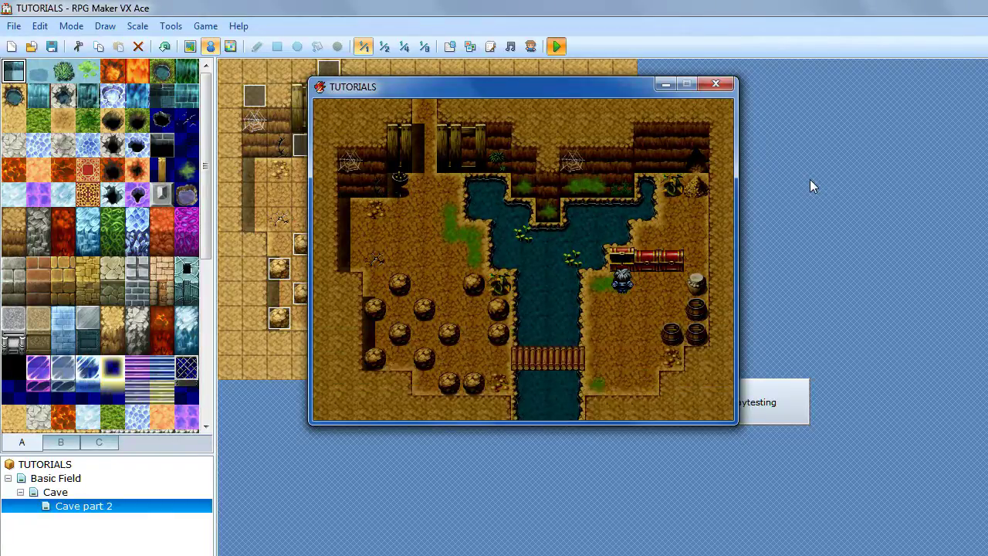
pyautogui.press('Right')
pyautogui.press('Return')
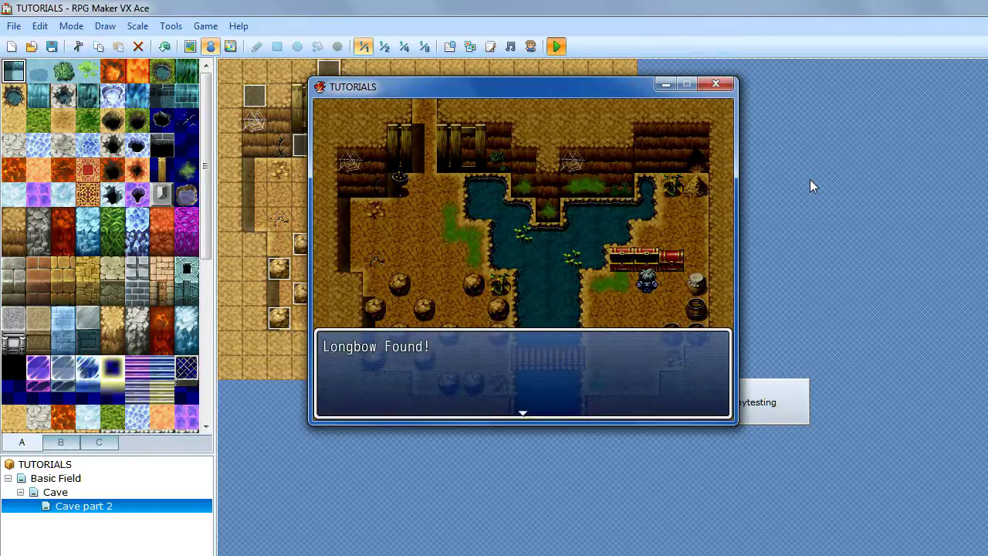
pyautogui.press('Return')
pyautogui.press('Right')
pyautogui.press('Return')
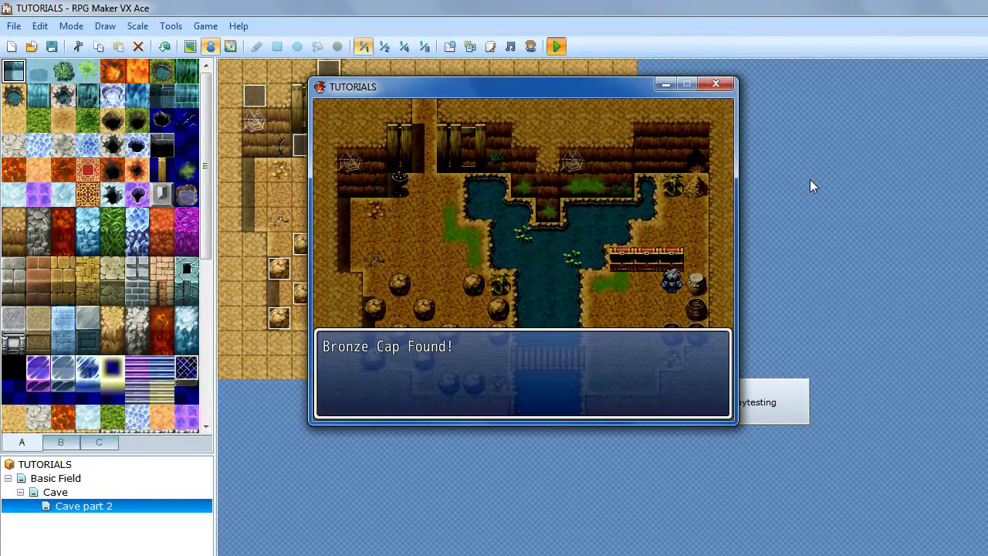
pyautogui.press('Return')
# Step away from the chests and bring up the in-game menu
pyautogui.press('Down')
pyautogui.press('Left')
pyautogui.press('Left')
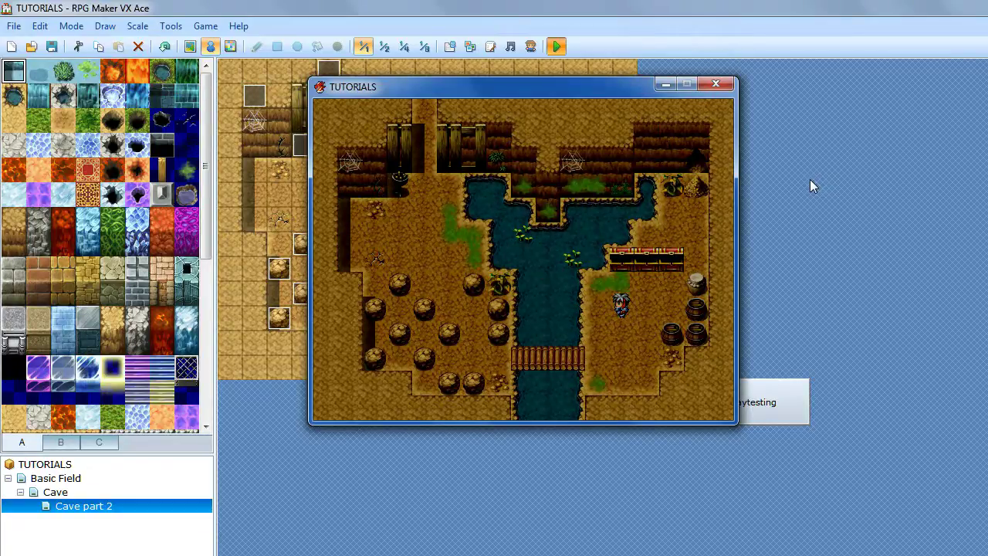
pyautogui.press('Down')
pyautogui.press('Escape')
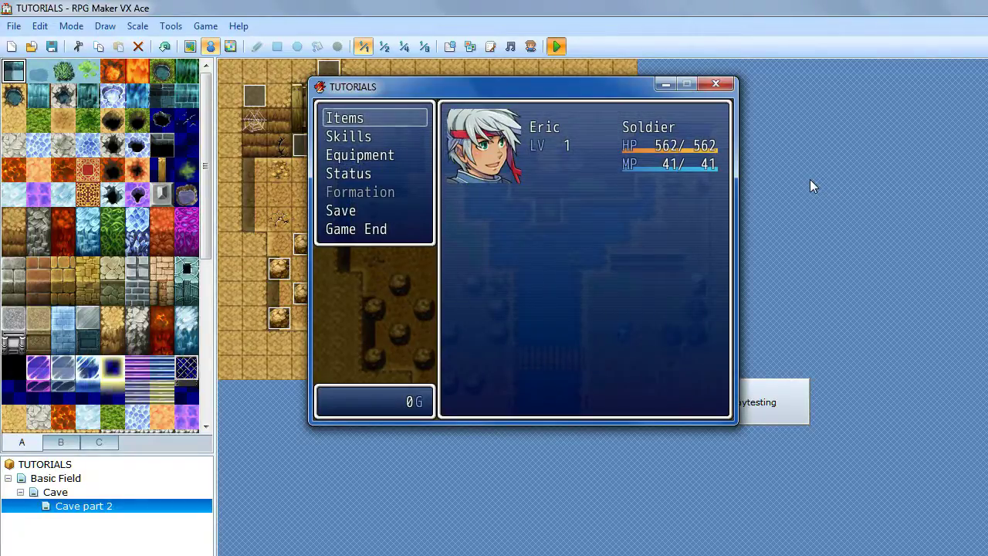
# End the game to the title screen and continue from the File 1 save
pyautogui.press('Up')
pyautogui.press('Return')
pyautogui.press('Return')
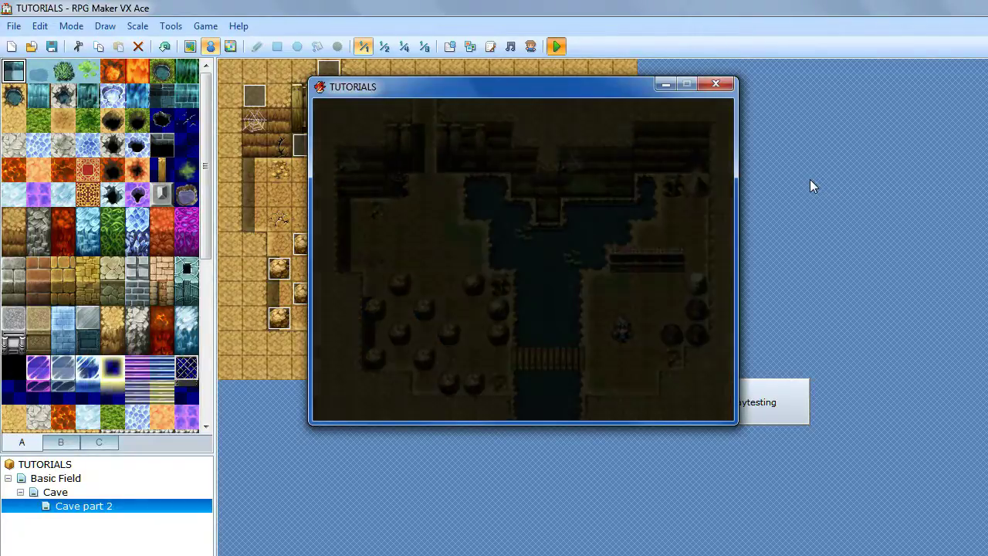
pyautogui.press('Return')
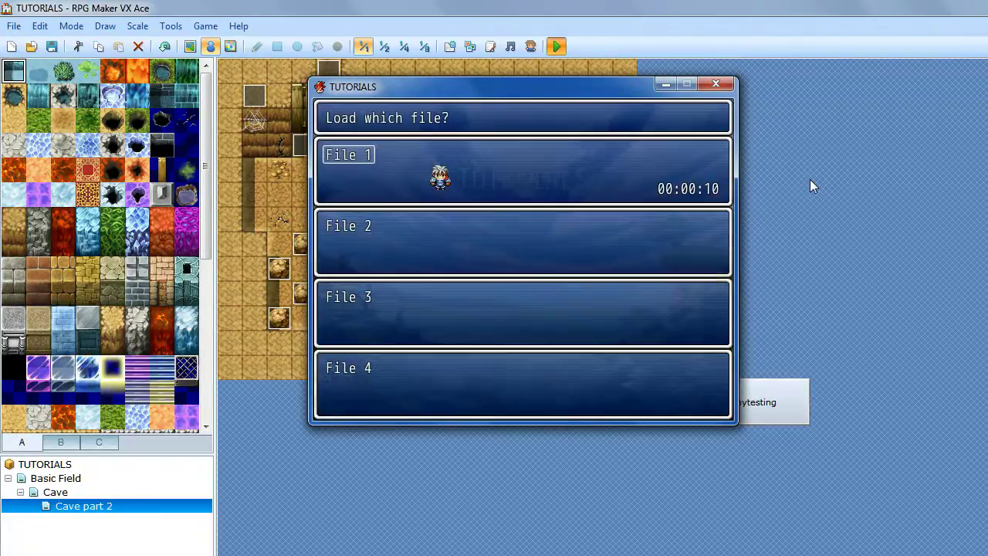
pyautogui.press('Return')
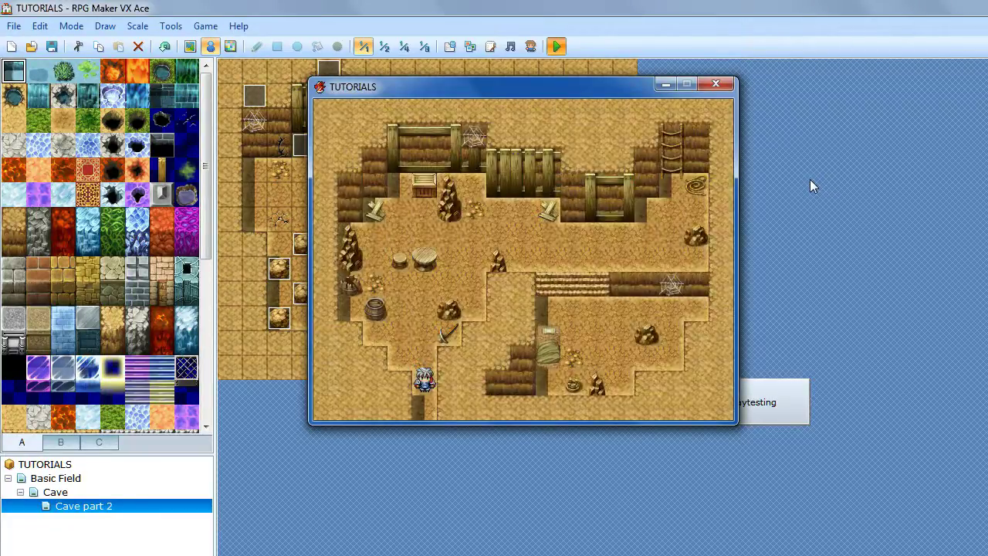
pyautogui.press('Down')
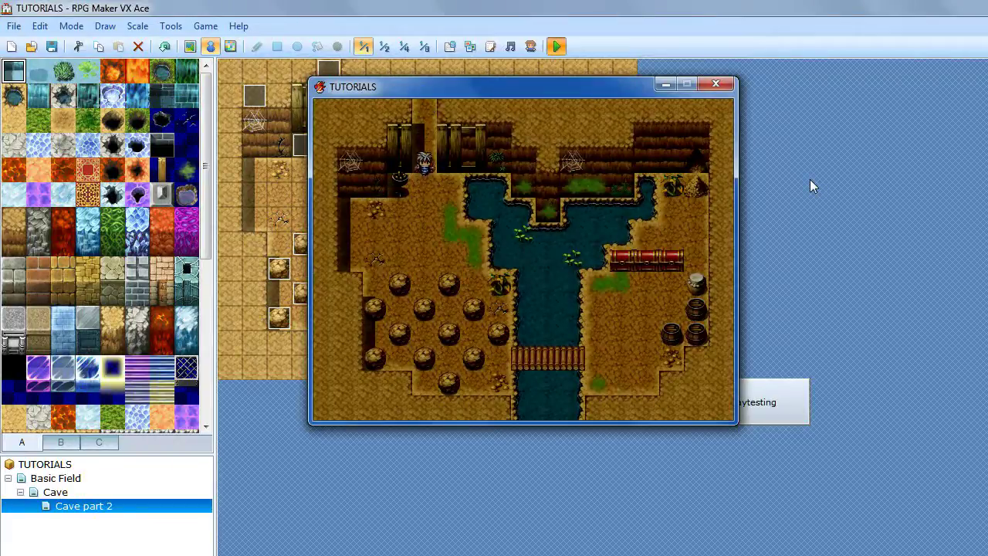
# Walk the hero back through the cave to stand below the first chest
pyautogui.press('Right')
pyautogui.press('Right')
pyautogui.press('Down')
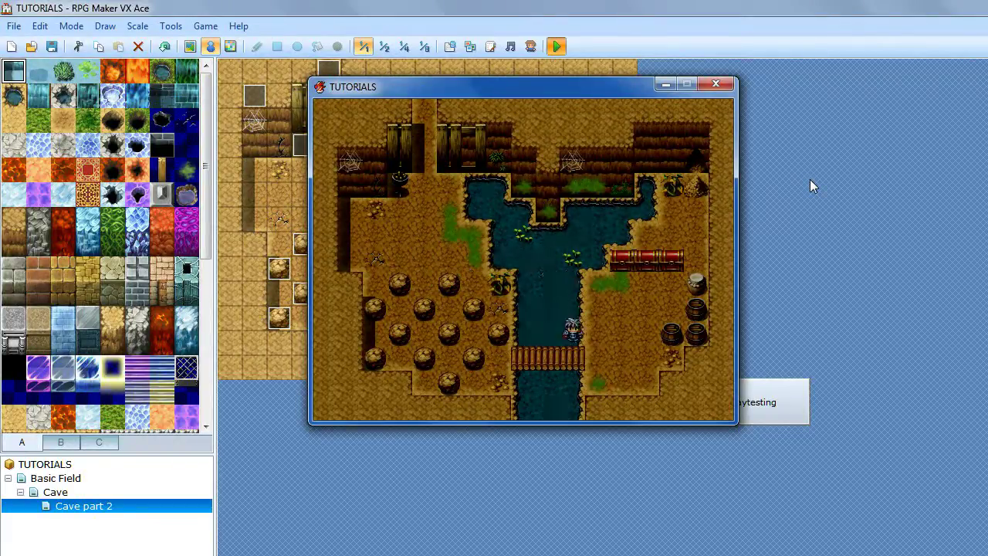
pyautogui.press('Right')
pyautogui.press('Up')
pyautogui.press('Right')
pyautogui.press('Up')
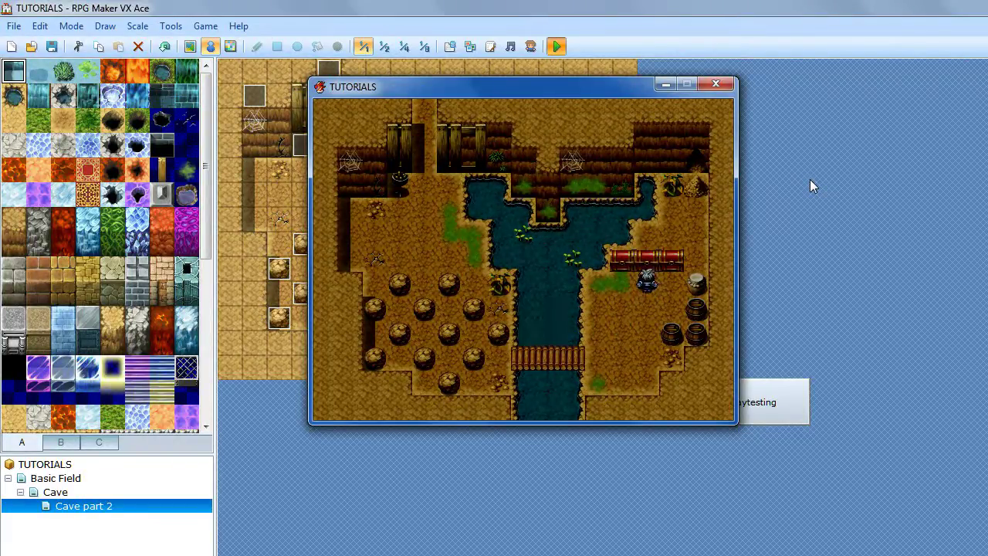
pyautogui.press('Left')
# Reopen the three chests for 100 Gold, a Longbow and a Leather Top
pyautogui.press('Return')
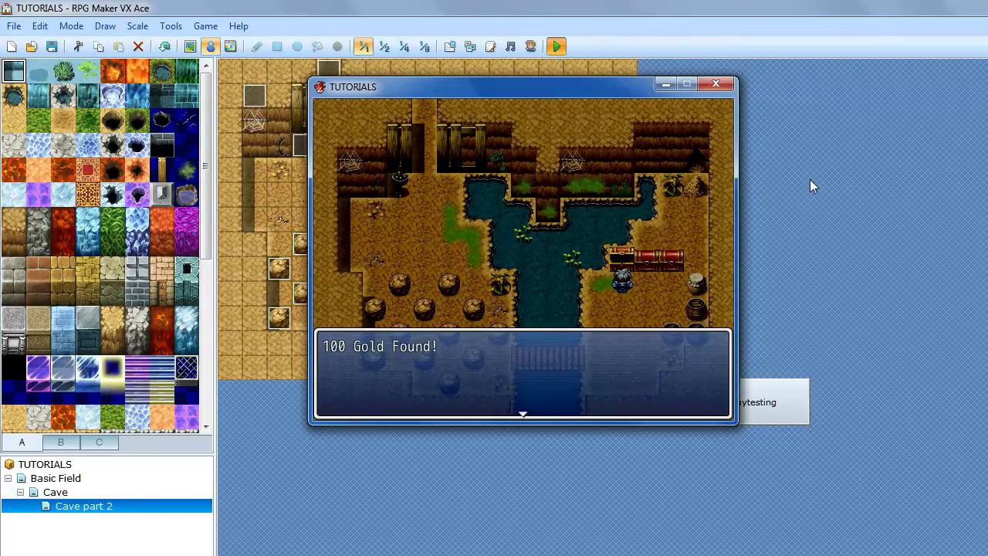
pyautogui.press('Return')
pyautogui.press('Right')
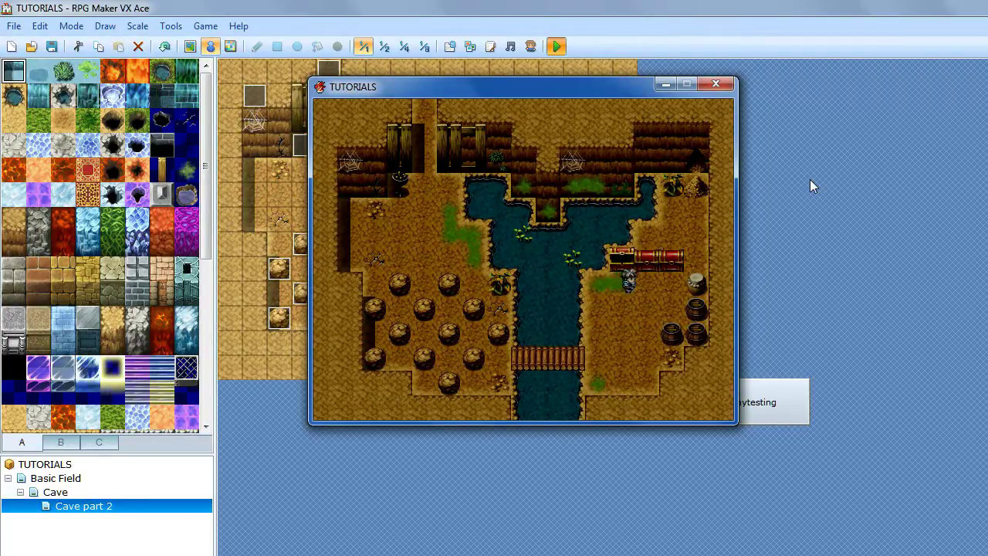
pyautogui.press('Up')
pyautogui.press('Return')
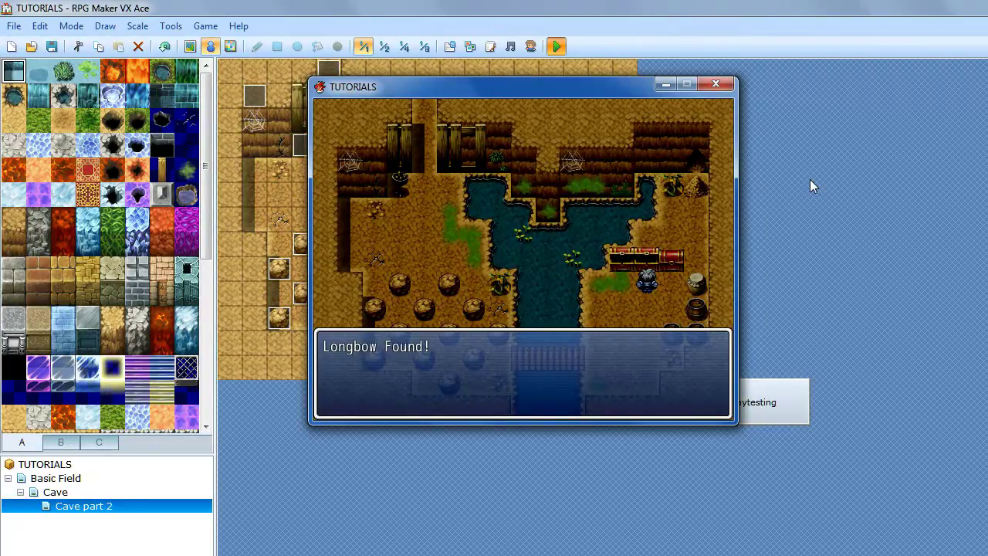
pyautogui.press('Return')
pyautogui.press('Right')
pyautogui.press('Up')
pyautogui.press('Return')
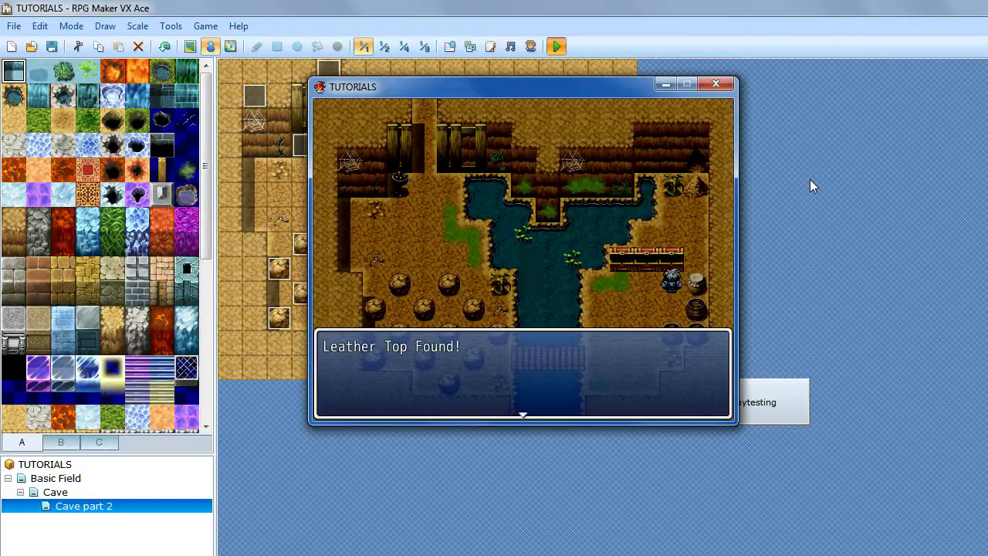
pyautogui.press('Return')
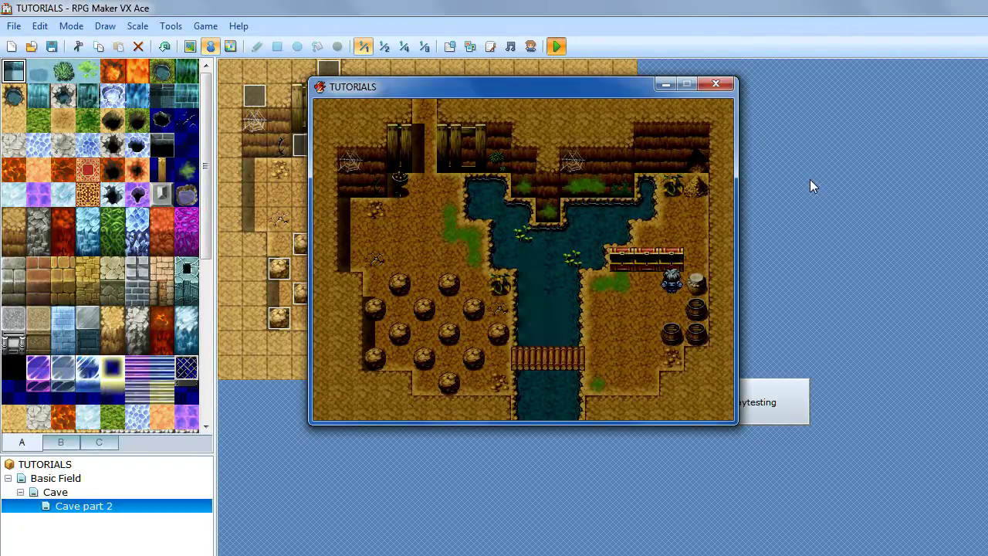
pyautogui.press('Down')
pyautogui.press('Left')
pyautogui.press('Left')
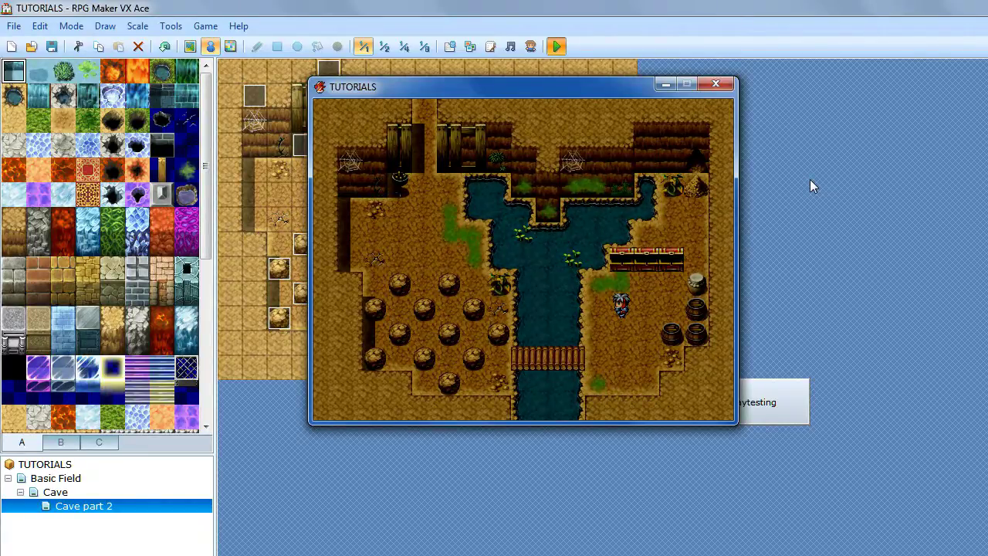
# Walk the hero beside the pot and back, then close the TUTORIALS playtest window
pyautogui.press('Right')
pyautogui.press('Up')
pyautogui.press('Right')
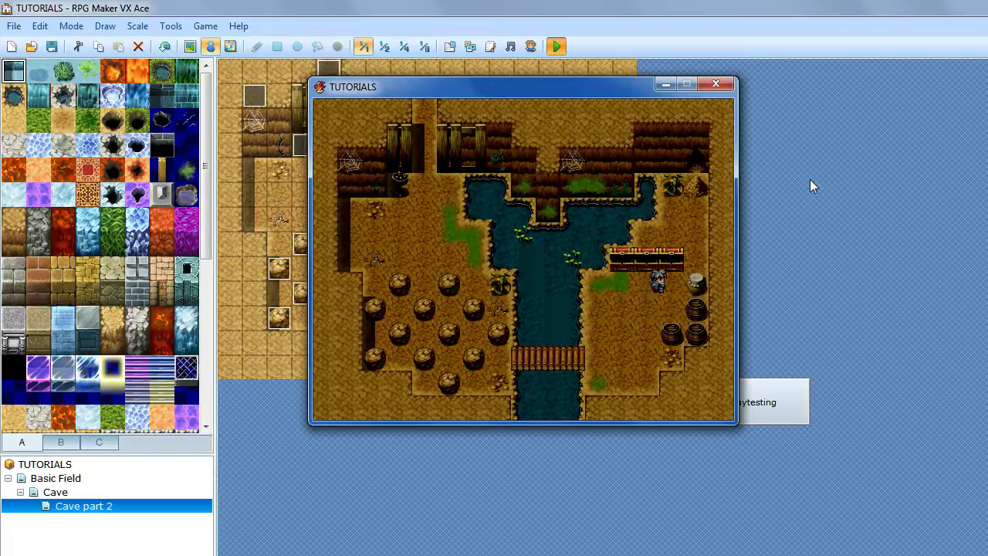
pyautogui.press('Left')
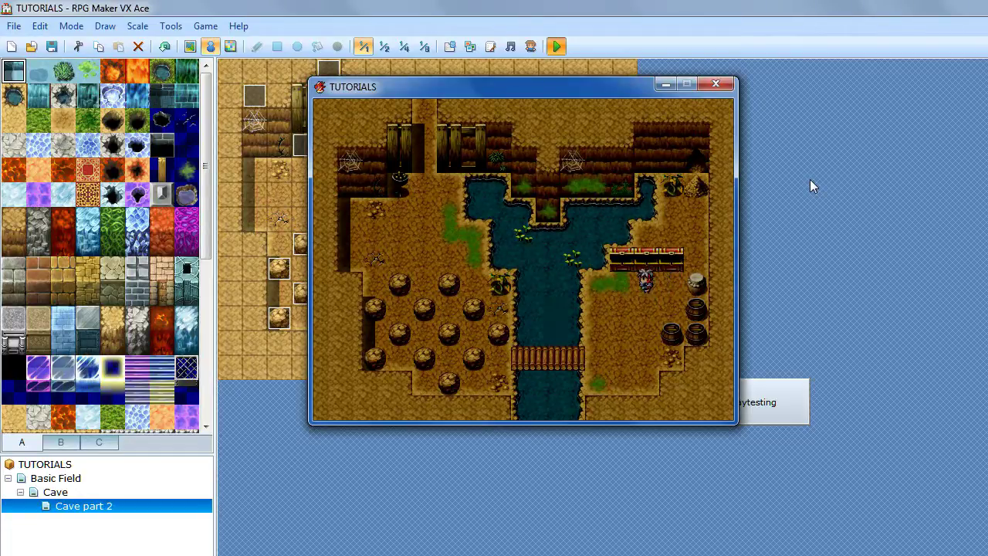
pyautogui.press('Down')
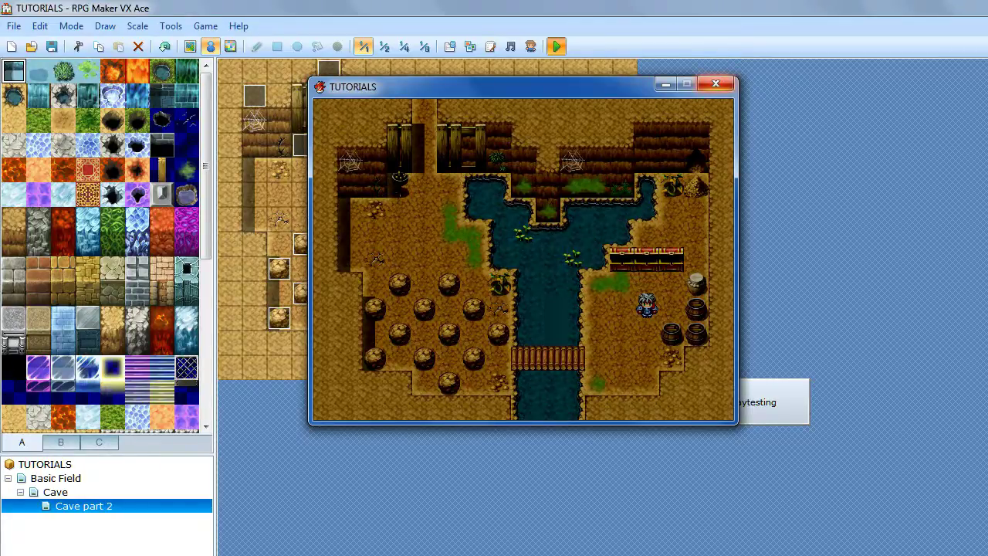
pyautogui.click(715, 83)
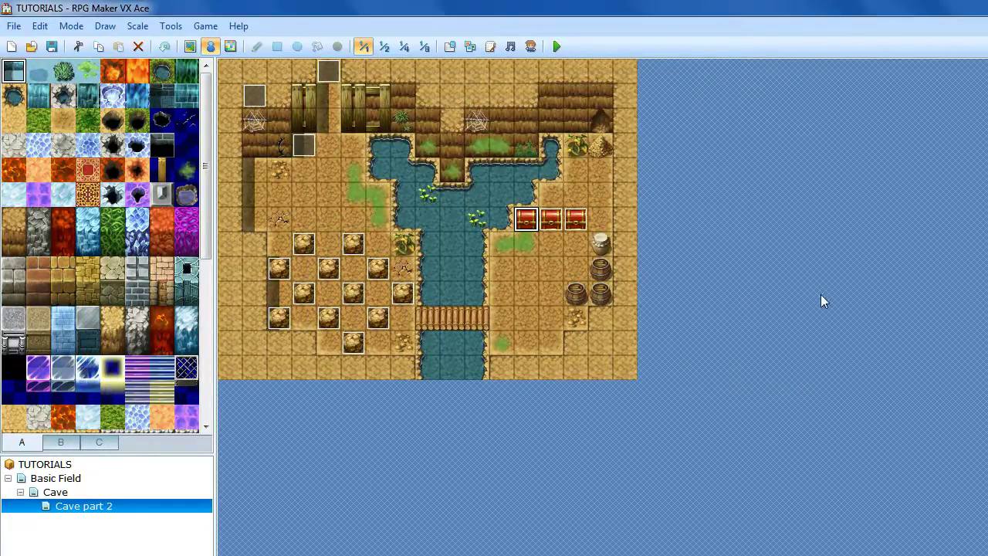